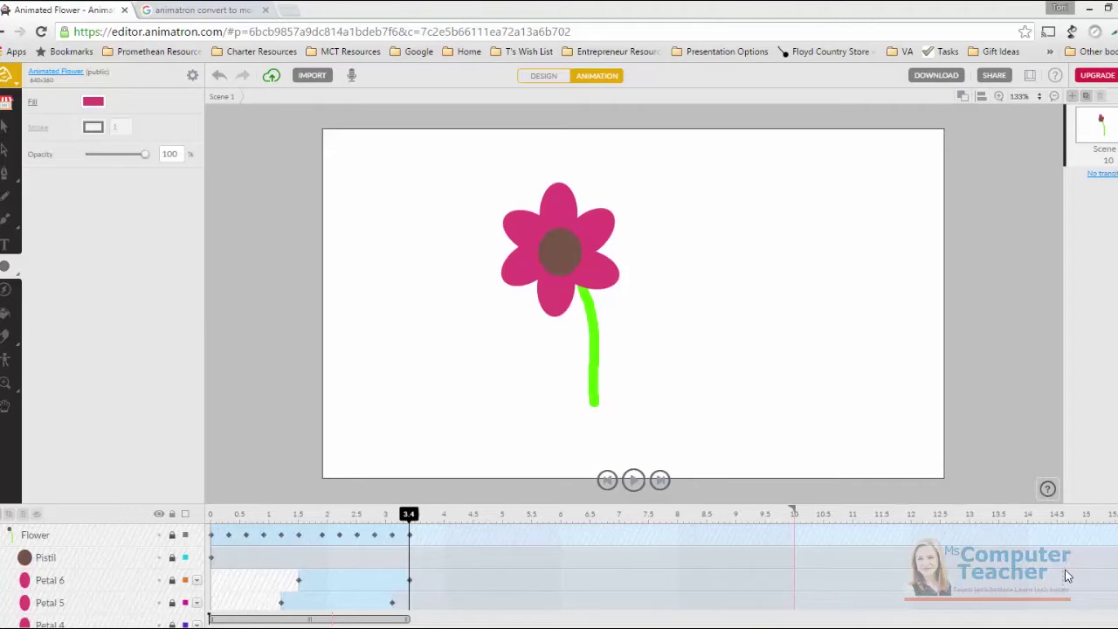
Check the Flower layer's context menu, where Convert to Movie Clip is greyed out, then dismiss it
right_click(31, 543)
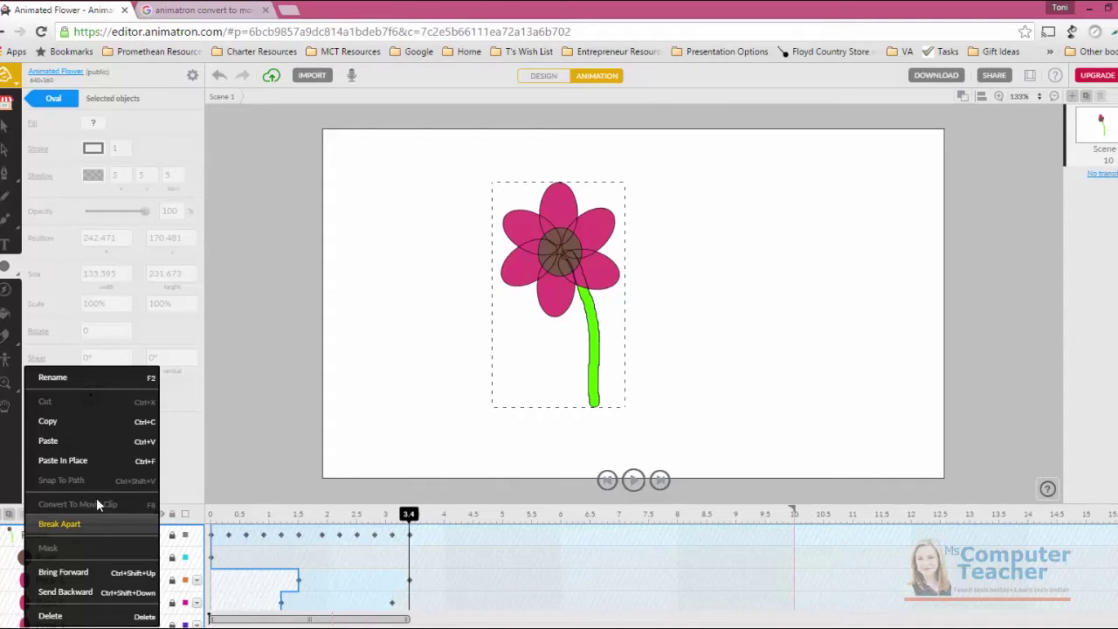
left_click(3, 543)
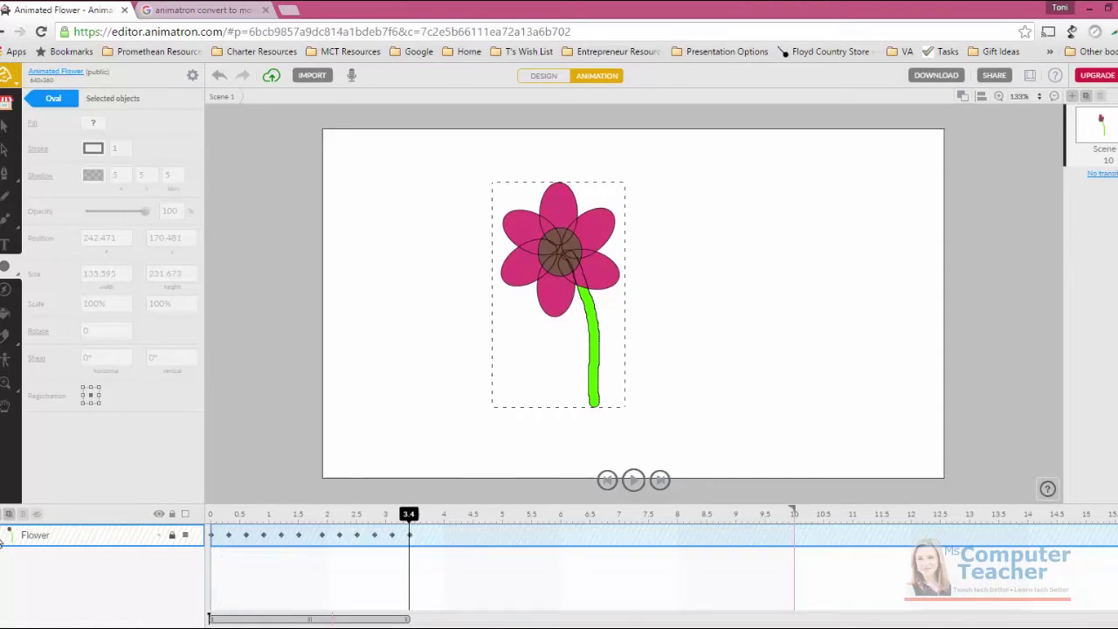
Expand and unlock the Flower layer, then convert it to a movie clip
left_click(11, 536)
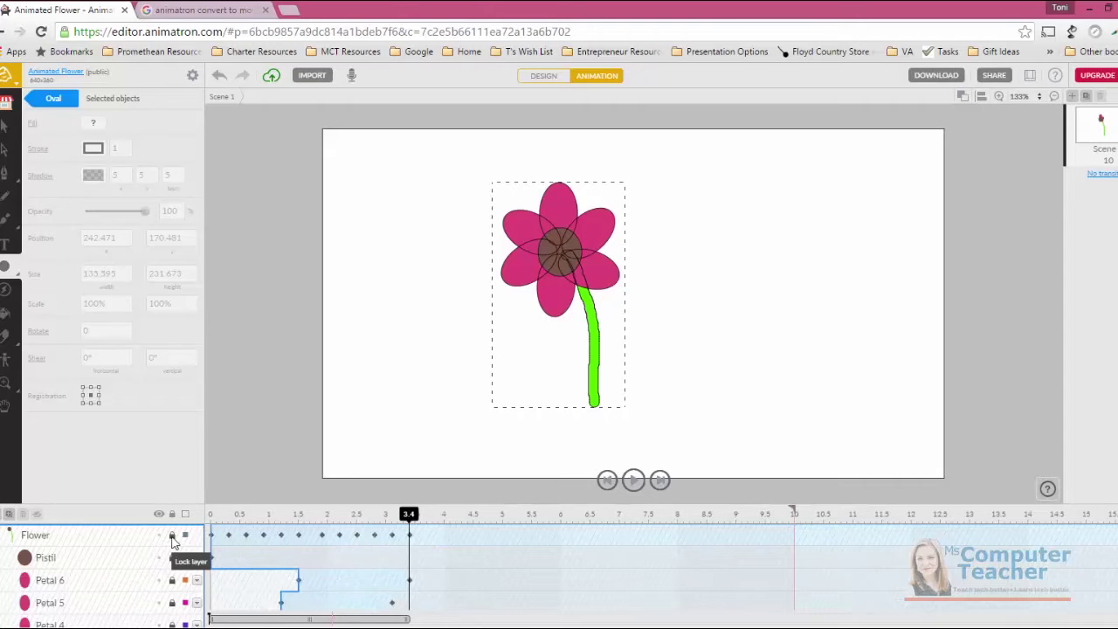
left_click(172, 537)
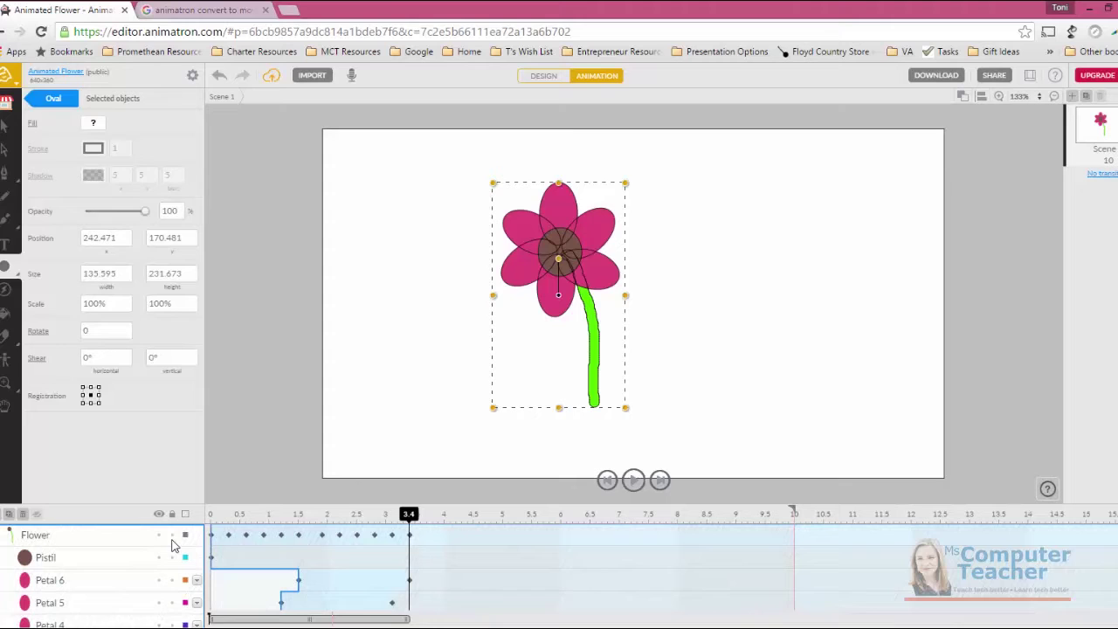
right_click(24, 537)
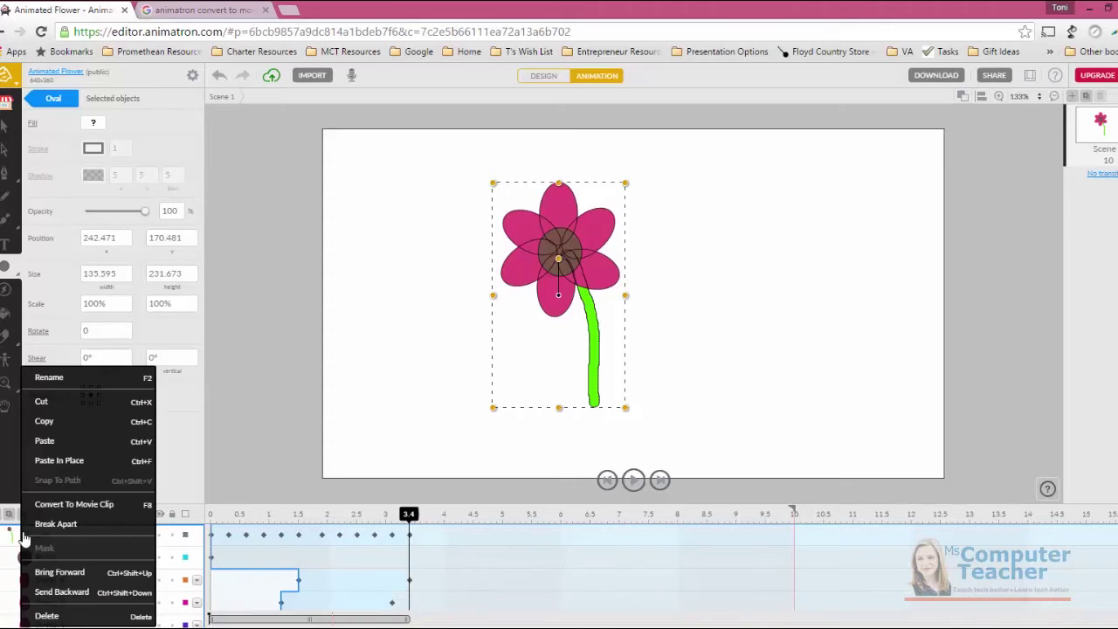
left_click(74, 505)
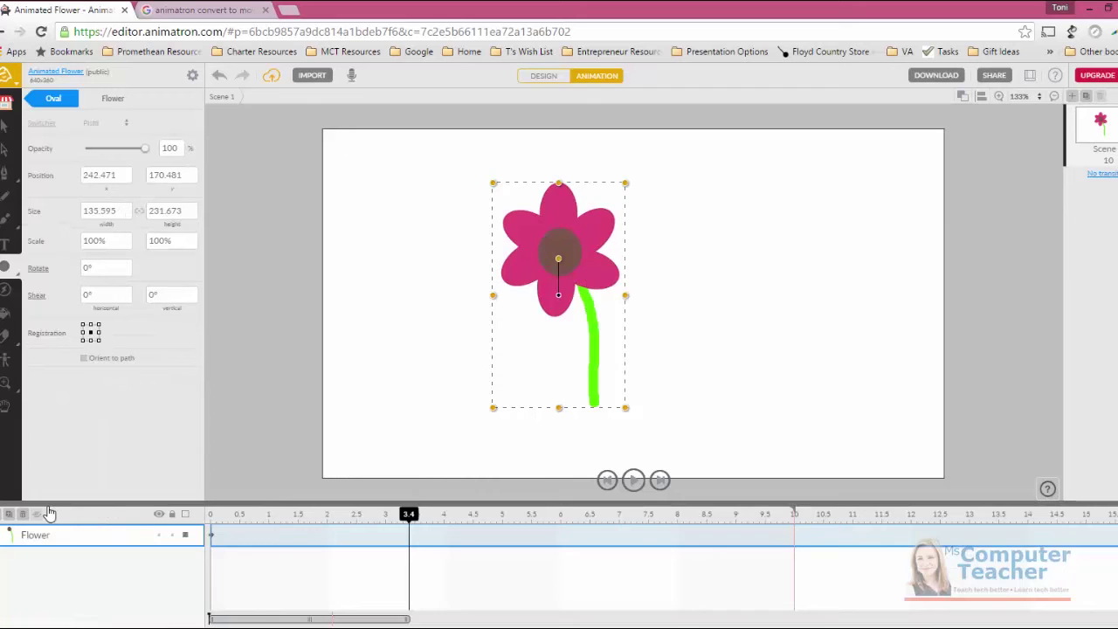
Preview the clip at 0, about 1 and about 3 seconds, then scrub back to the start
left_click(213, 516)
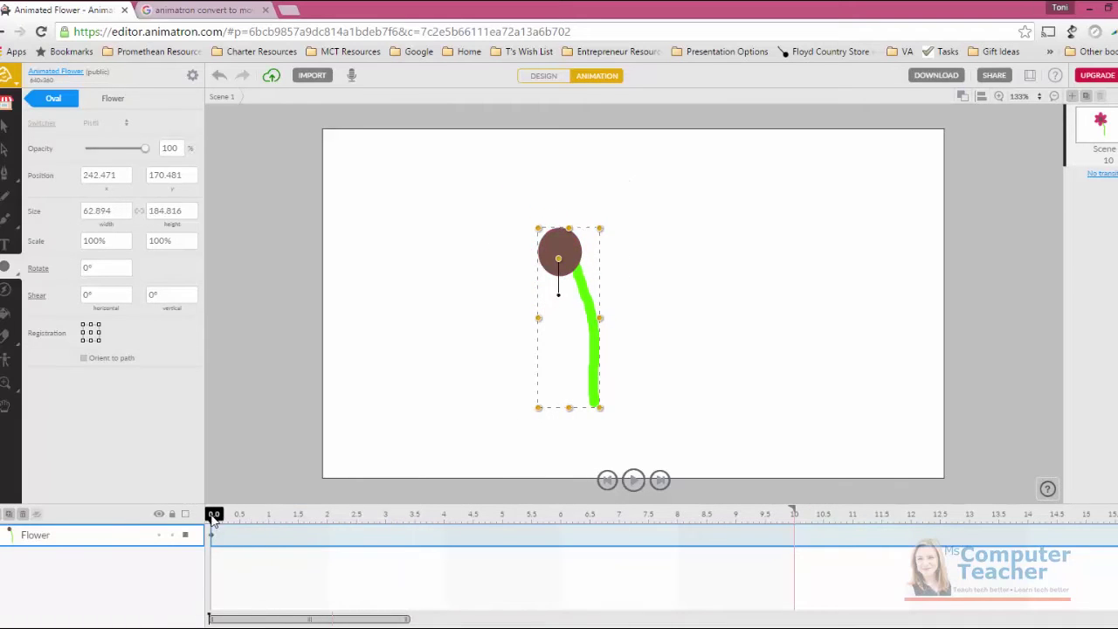
left_click(263, 515)
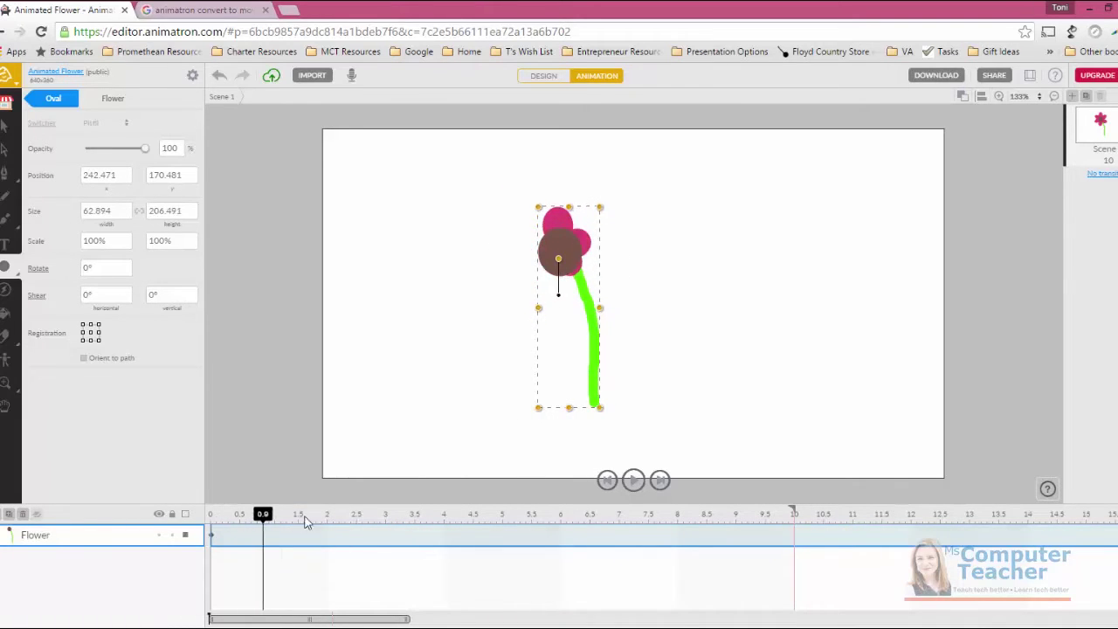
left_click(402, 516)
left_click_drag(303, 514, 213, 515)
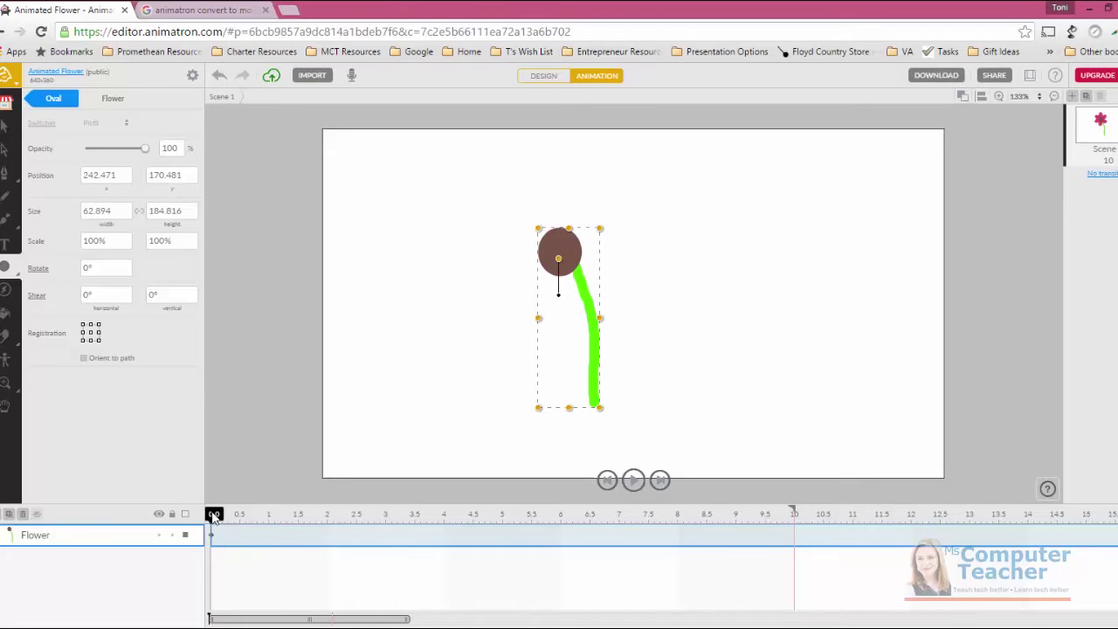
Append ' Clip' to the Flower layer name, making it 'Flower Clip'
double_click(48, 537)
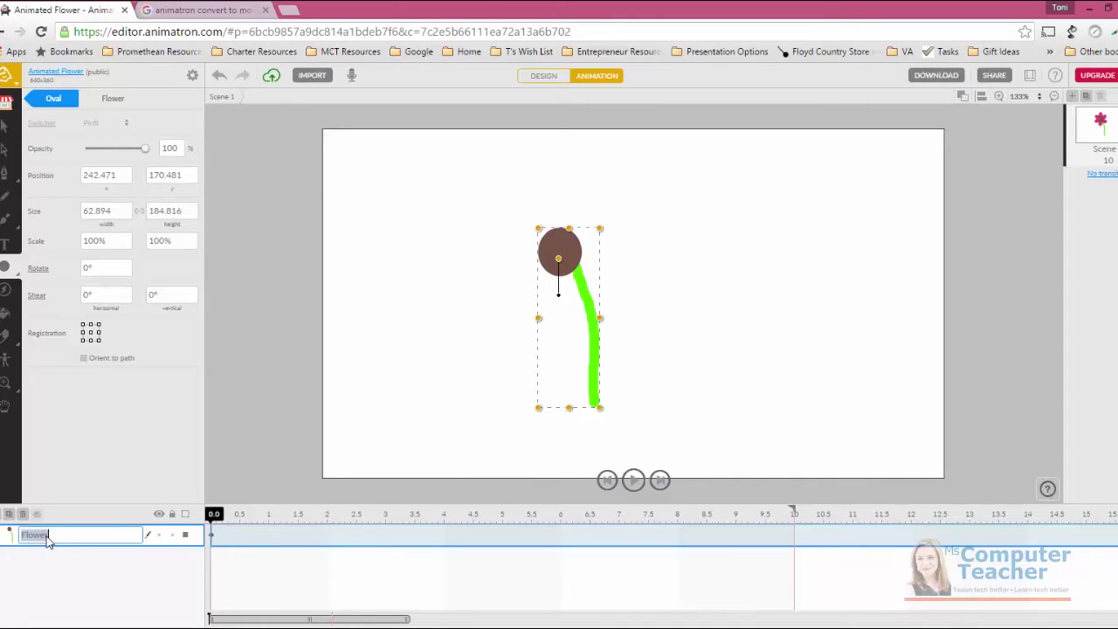
left_click(70, 540)
type("Clip")
key("Return")
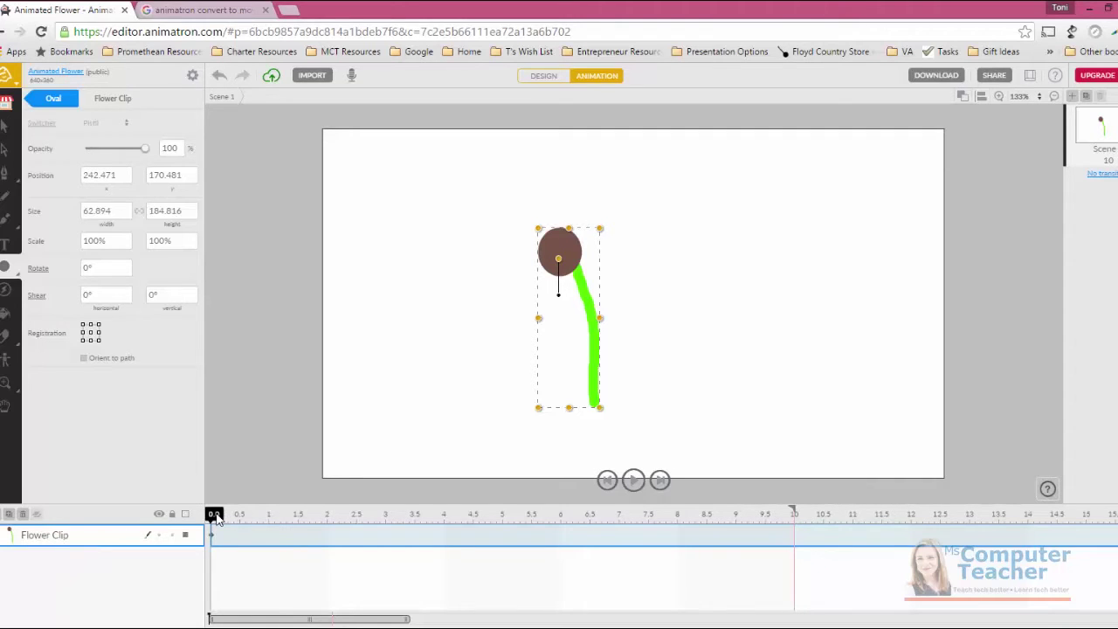
At 1 second, move the clip's pivot to the stem base, inspect its contents, return to Scene 1
left_click_drag(215, 517, 271, 521)
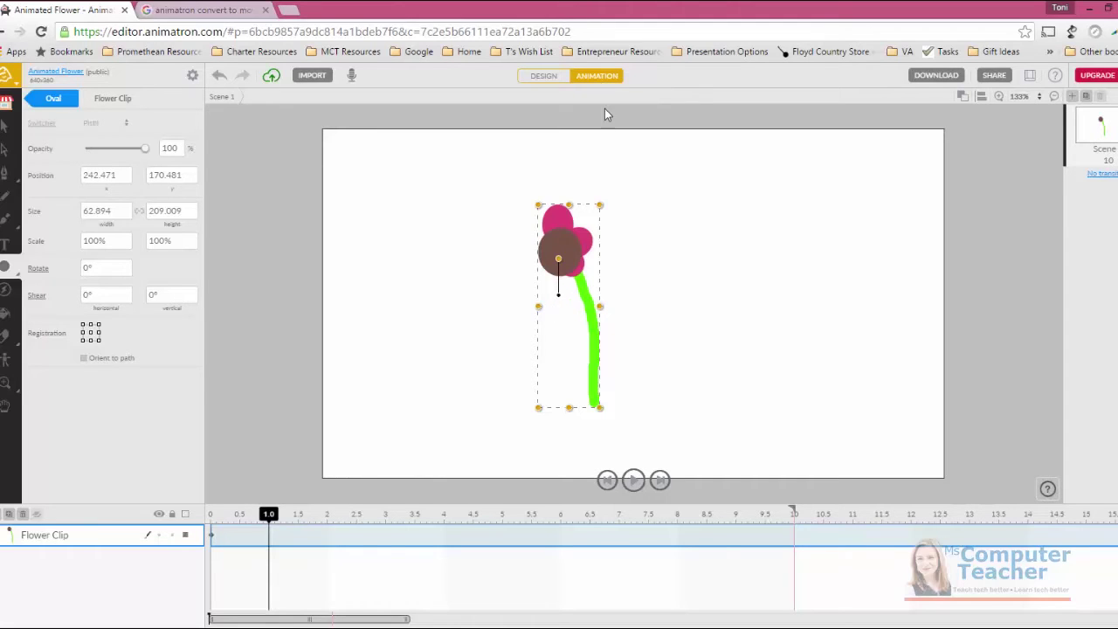
mouse_move(559, 299)
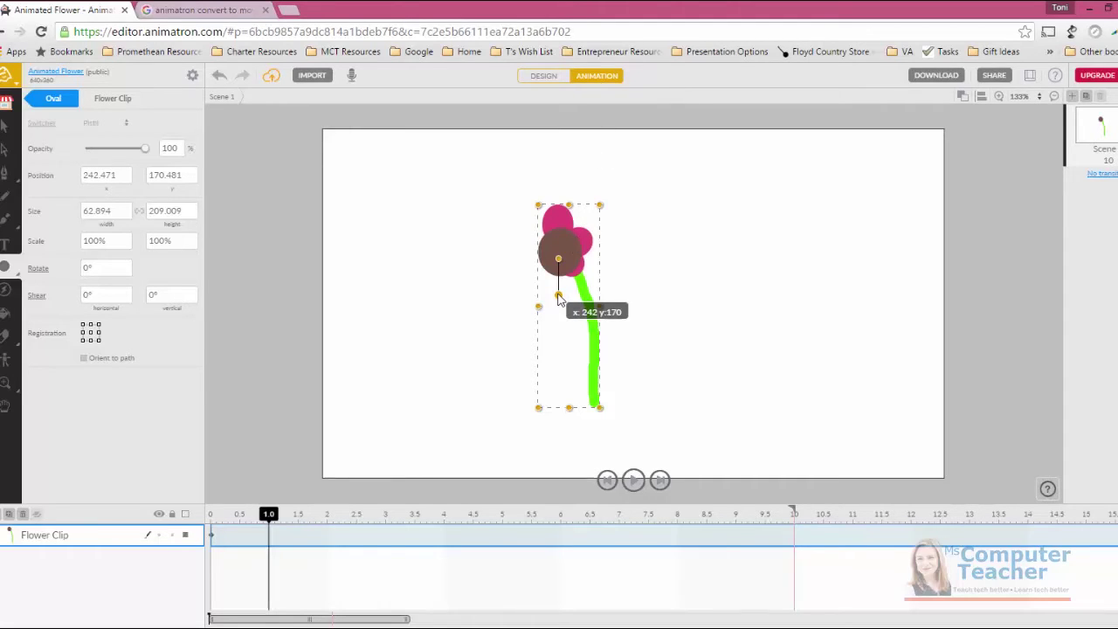
left_click_drag(560, 298, 594, 404)
double_click(594, 384)
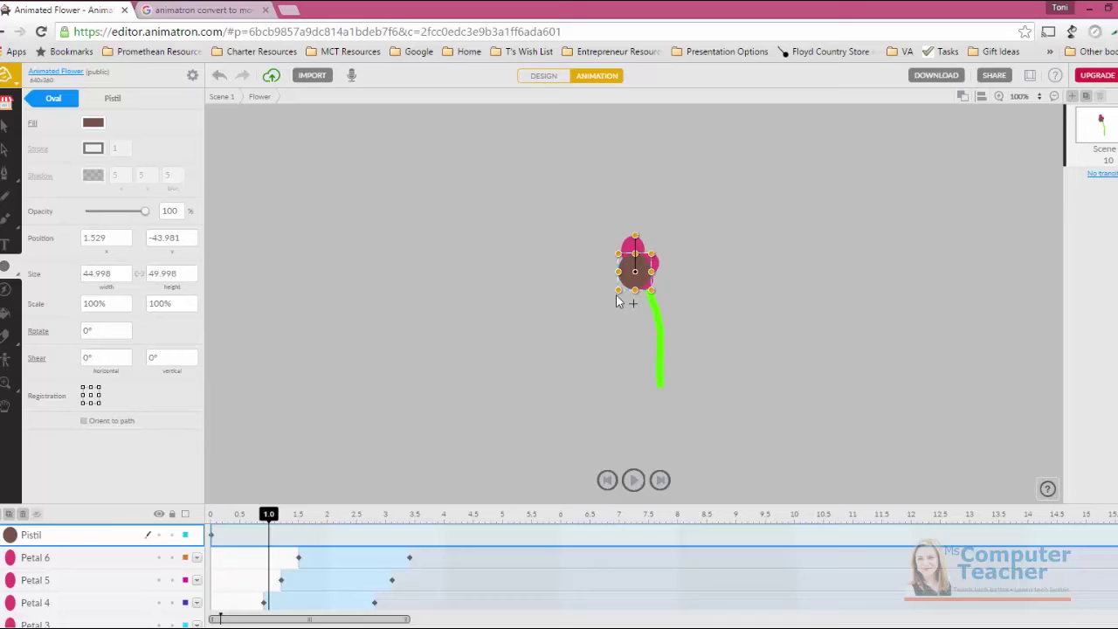
left_click(228, 101)
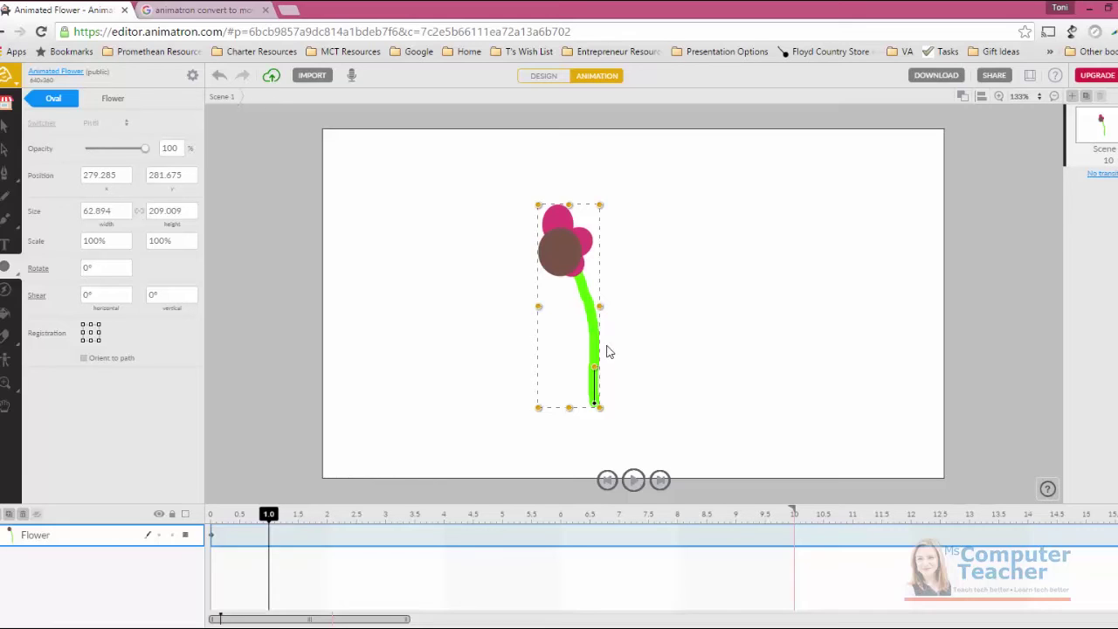
At 1 second, rotate the flower to -12° around its stem base, then scrub to preview
left_click_drag(594, 371, 587, 370)
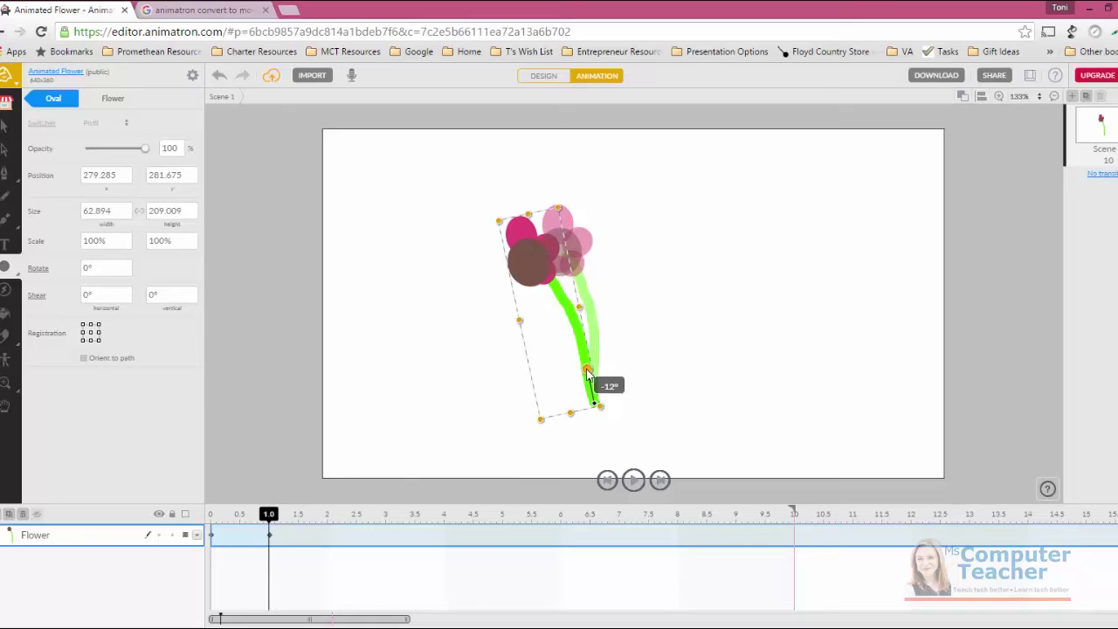
left_click_drag(587, 373, 588, 373)
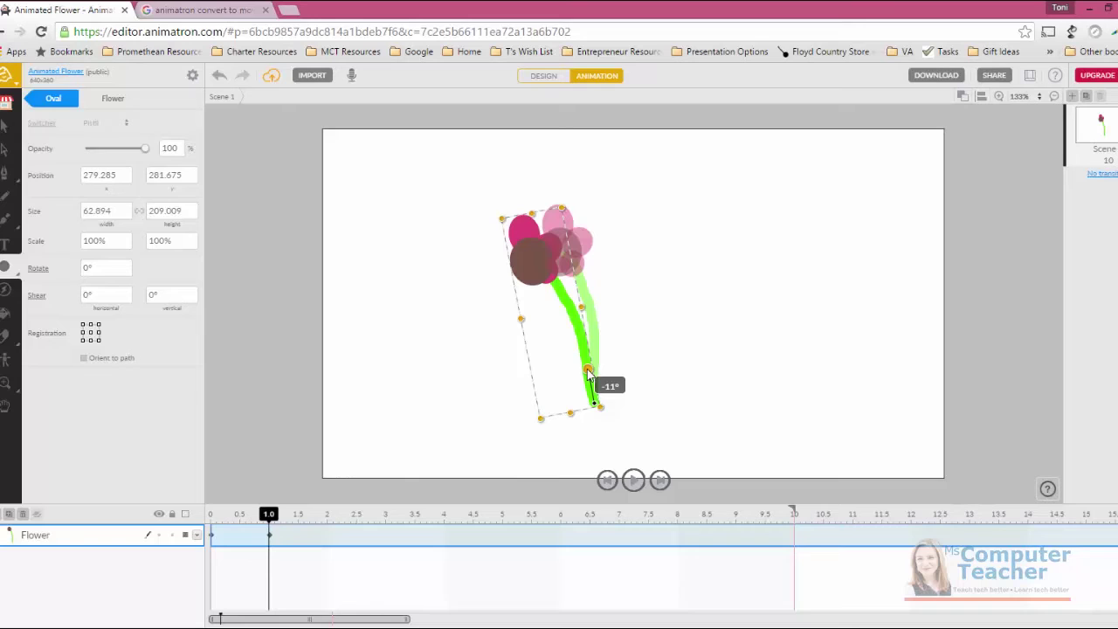
left_click_drag(588, 373, 588, 374)
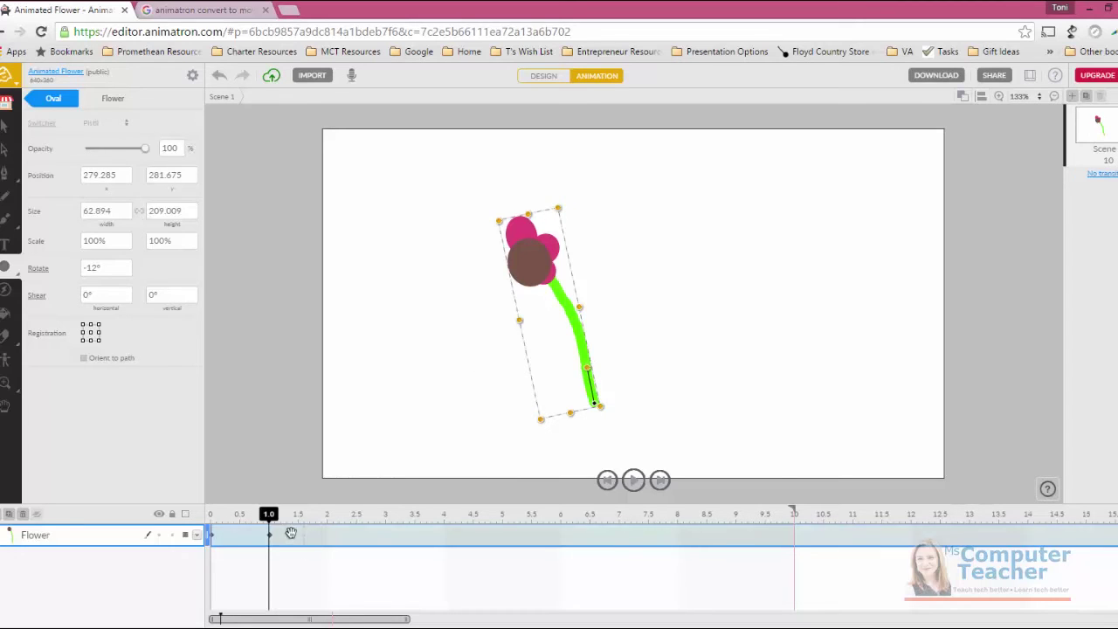
left_click_drag(270, 517, 324, 518)
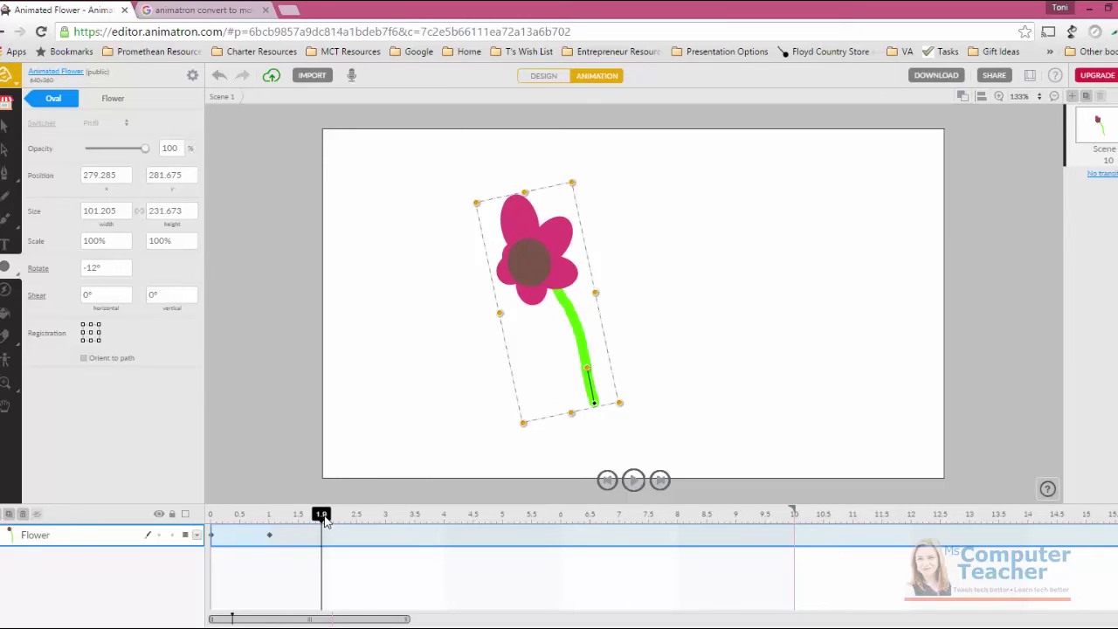
At the 2-second mark, rotate the flower 21° to the right
left_click_drag(324, 519, 327, 518)
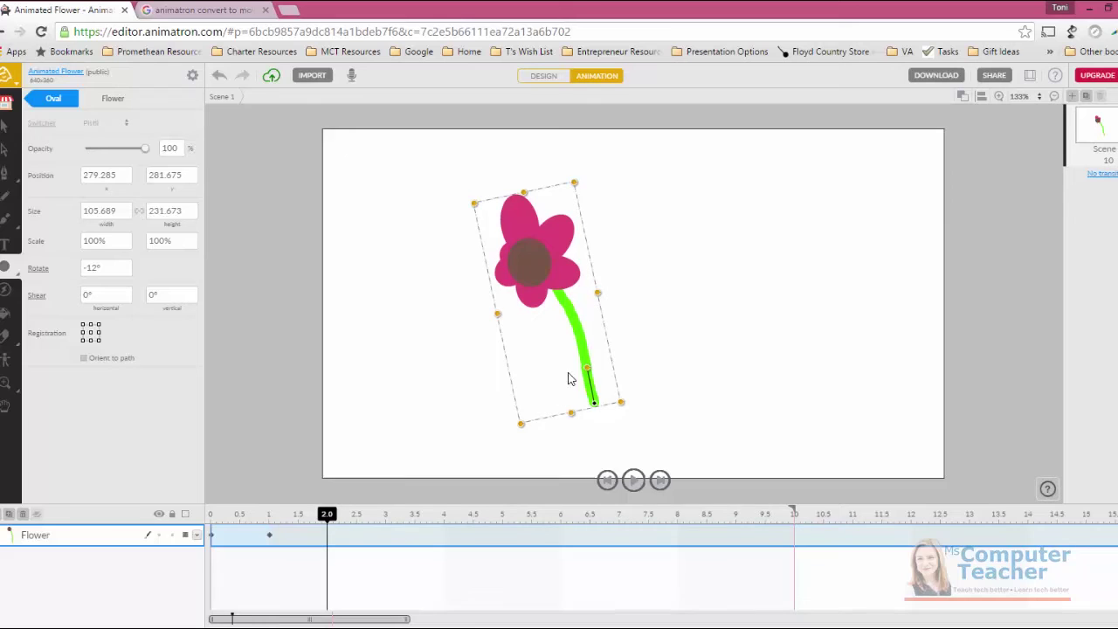
left_click_drag(587, 369, 609, 380)
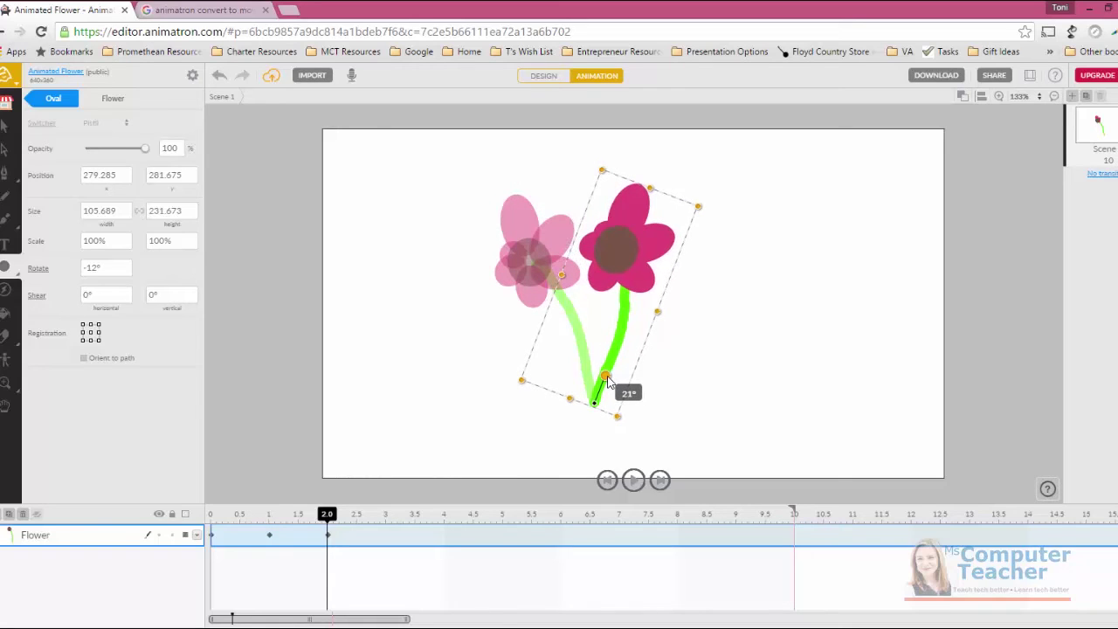
left_click_drag(608, 382, 609, 382)
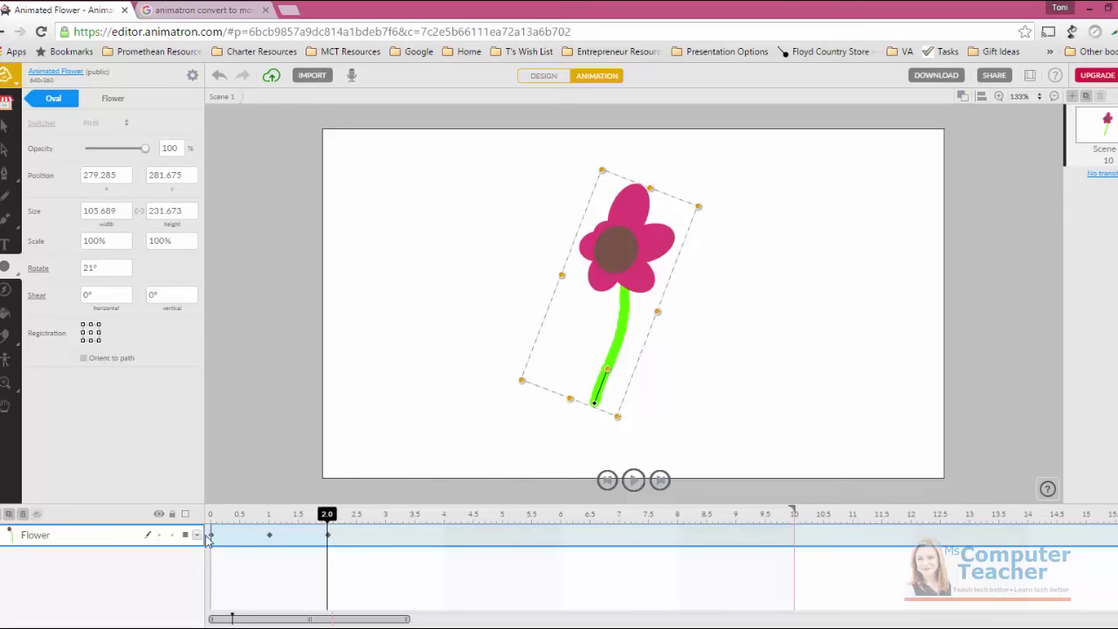
Alt-copy the upright 0-second keyframe to 3 seconds, then scrub back to preview the sway
left_click(211, 536)
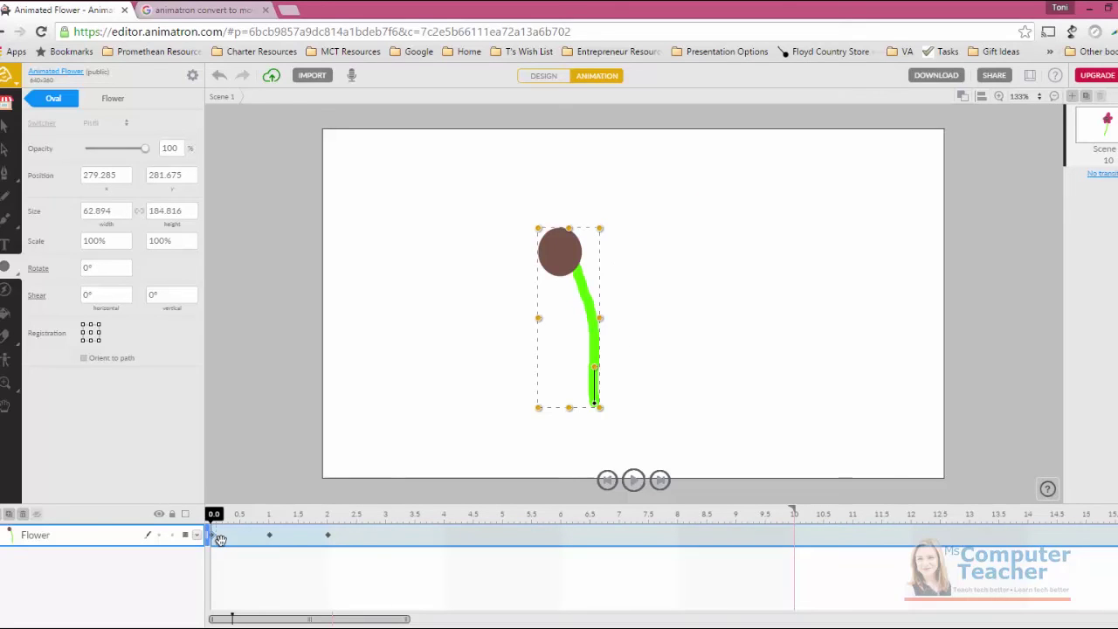
key("alt")
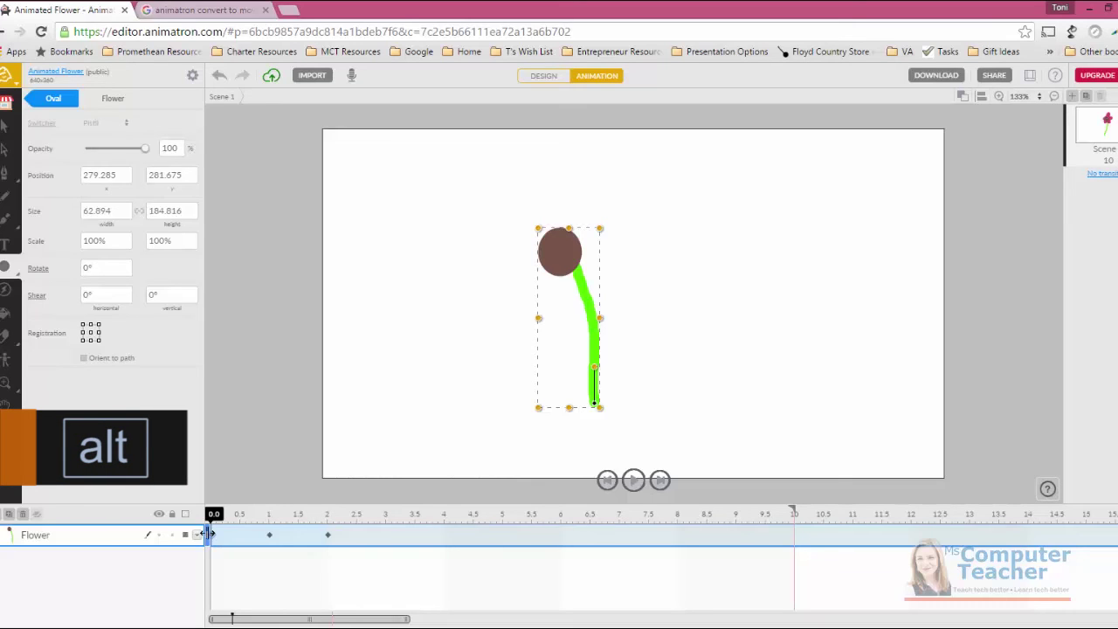
left_click_drag(332, 536, 385, 535)
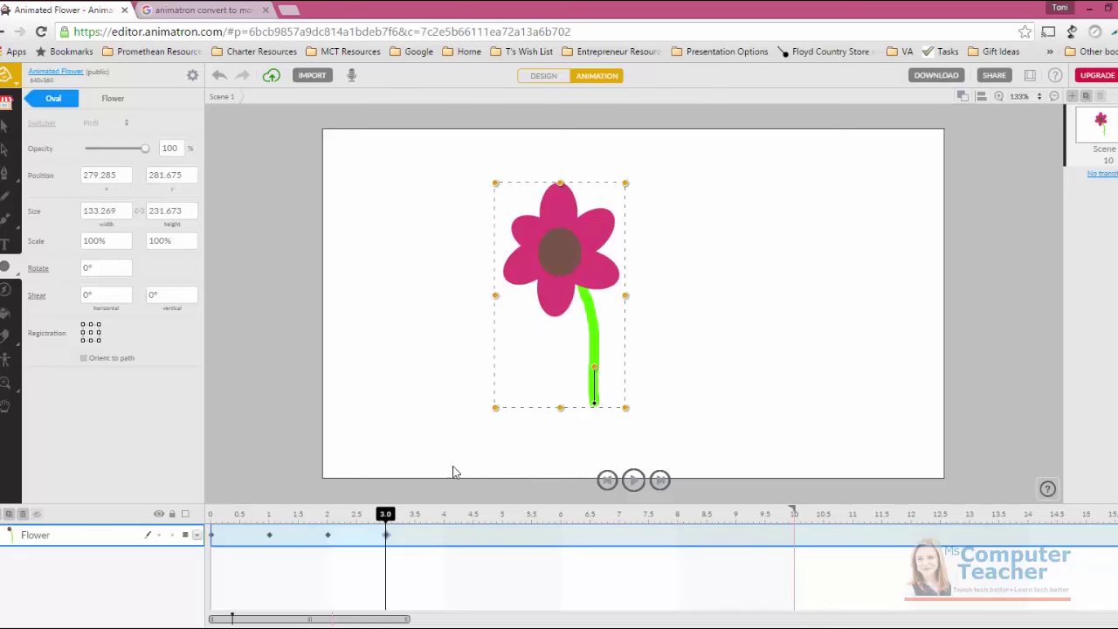
left_click_drag(385, 516, 406, 533)
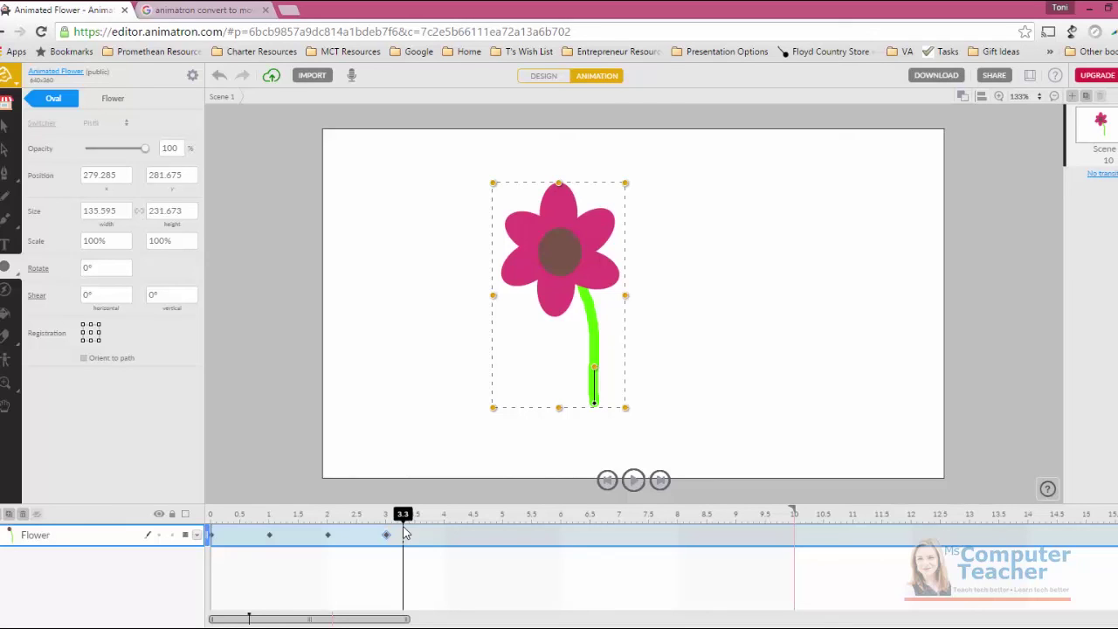
left_click(625, 485)
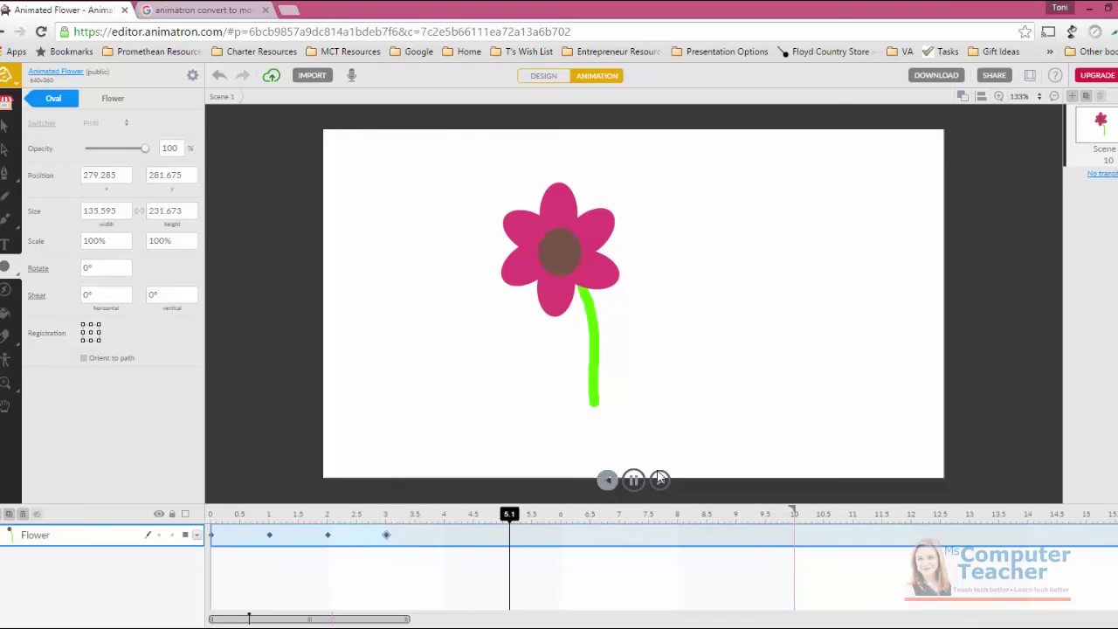
key("space")
key("Home")
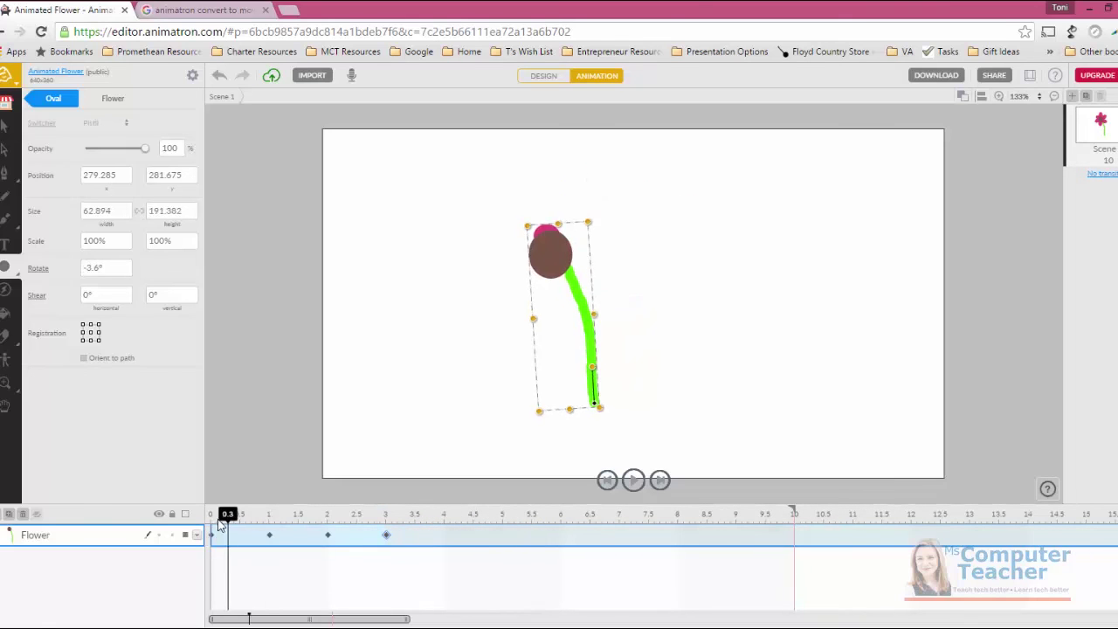
left_click(634, 485)
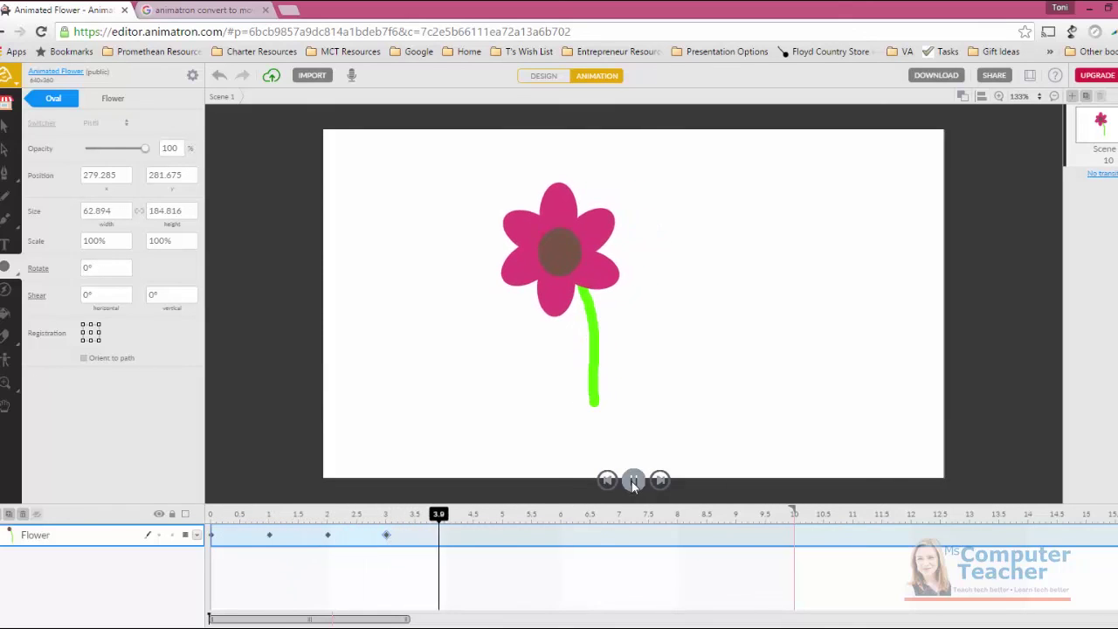
left_click(634, 486)
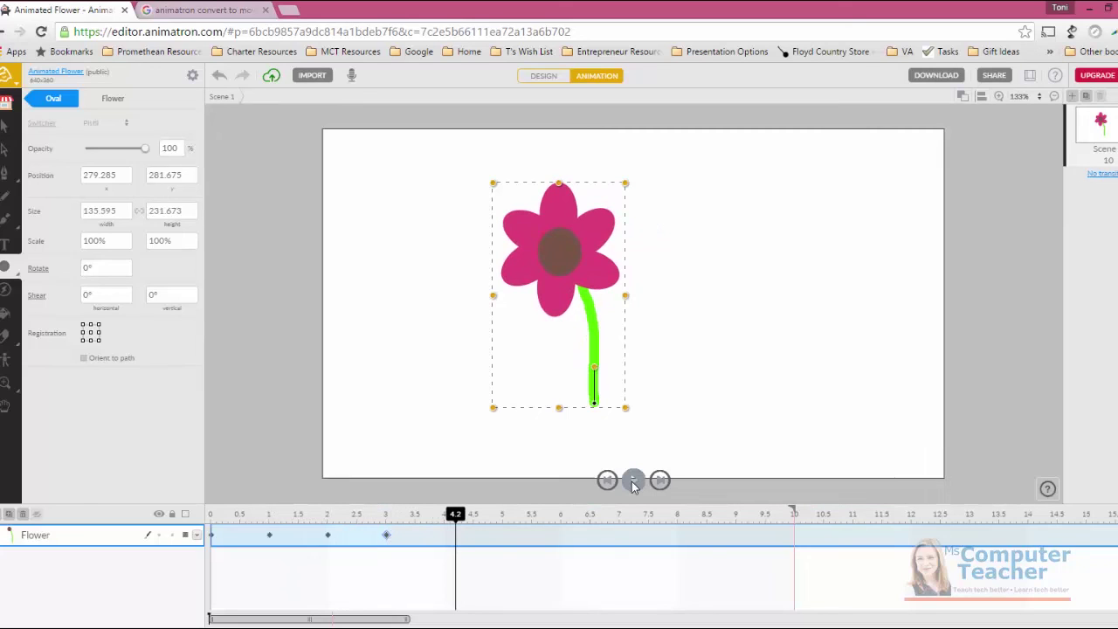